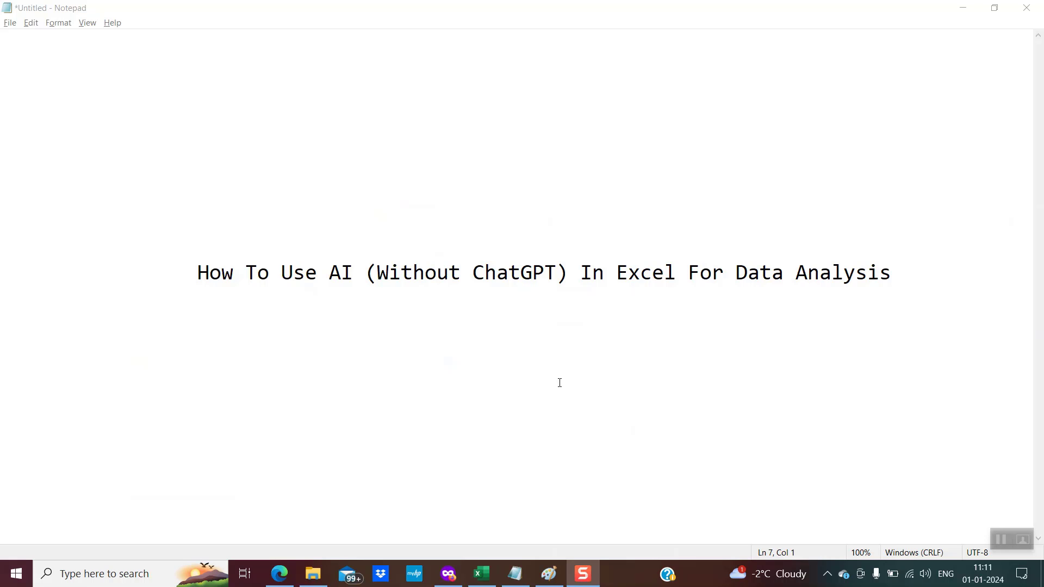
Switch to the Data_Analysis workbook in Excel and examine the sales records on the Data sheet across the product, salesperson, city and price columns
click(482, 573)
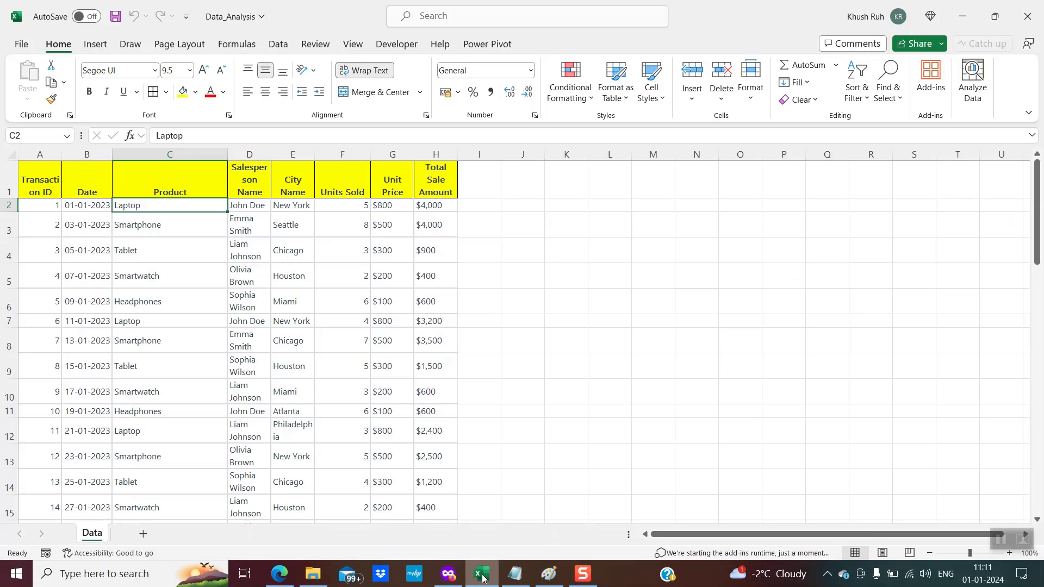
click(481, 233)
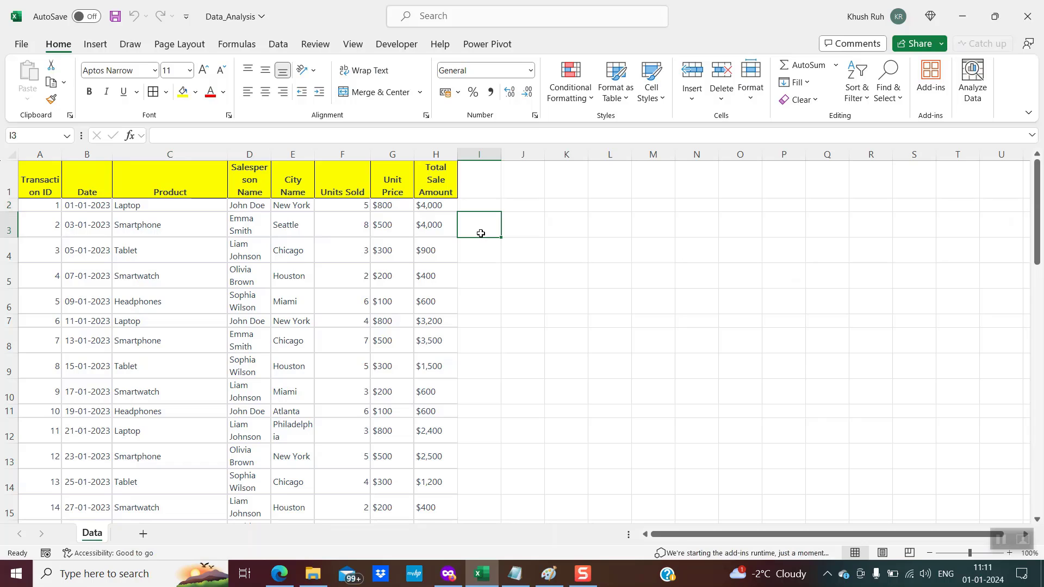
click(155, 239)
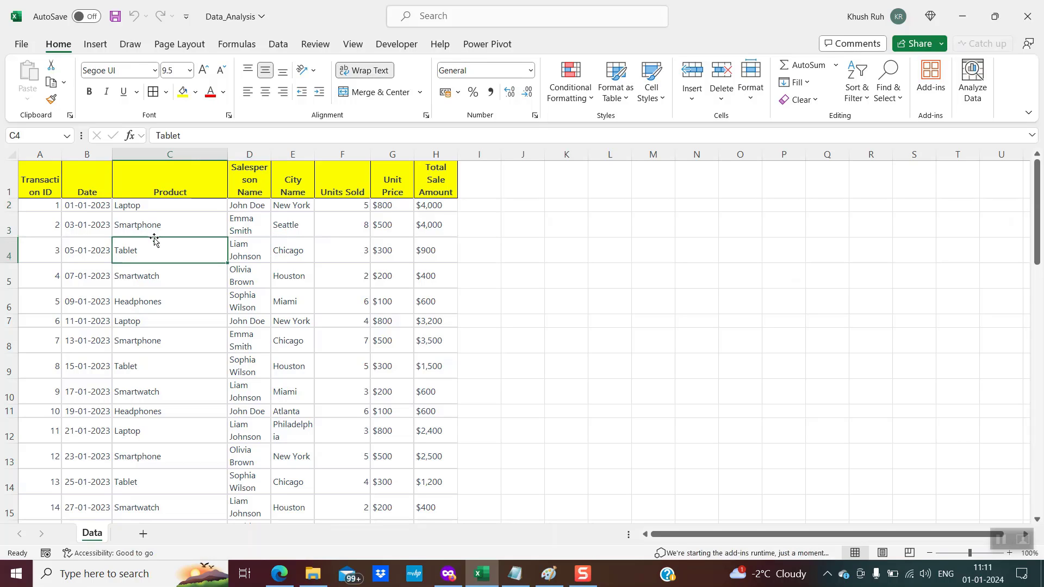
click(145, 208)
key(Left)
key(Right)
key(Right)
key(Right)
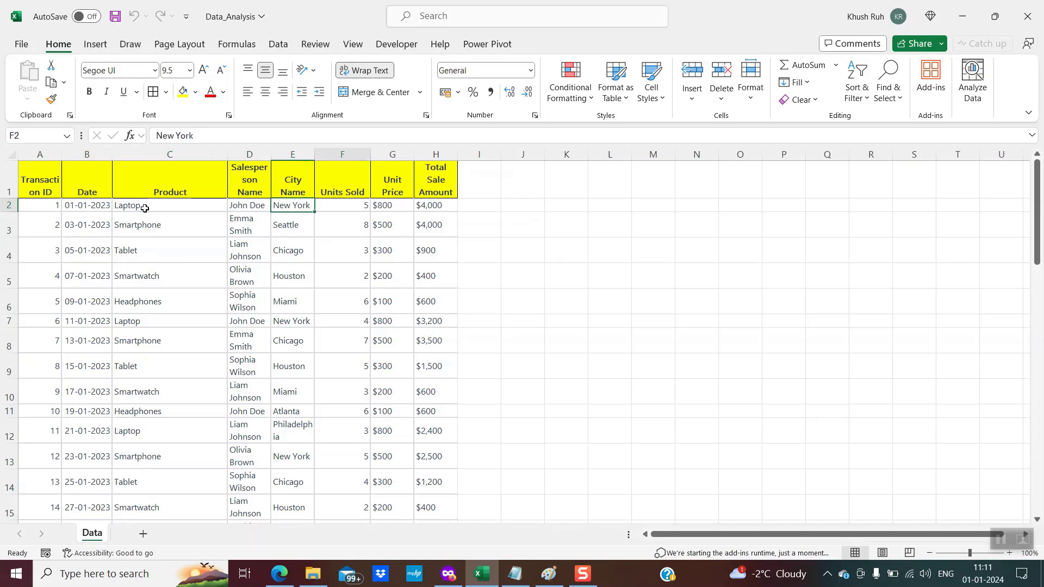
key(Right)
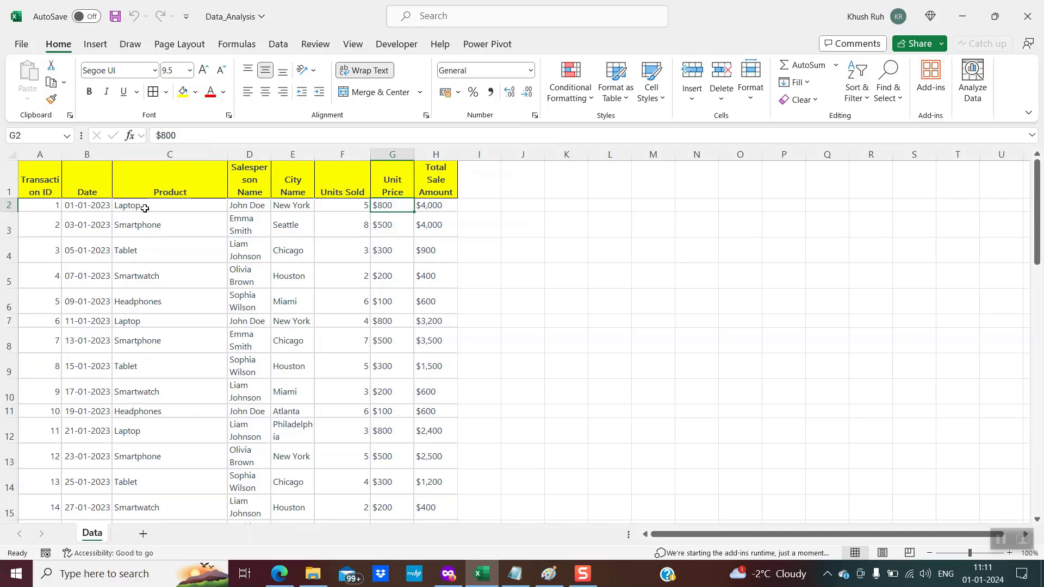
key(Left)
key(Left)
key(Left)
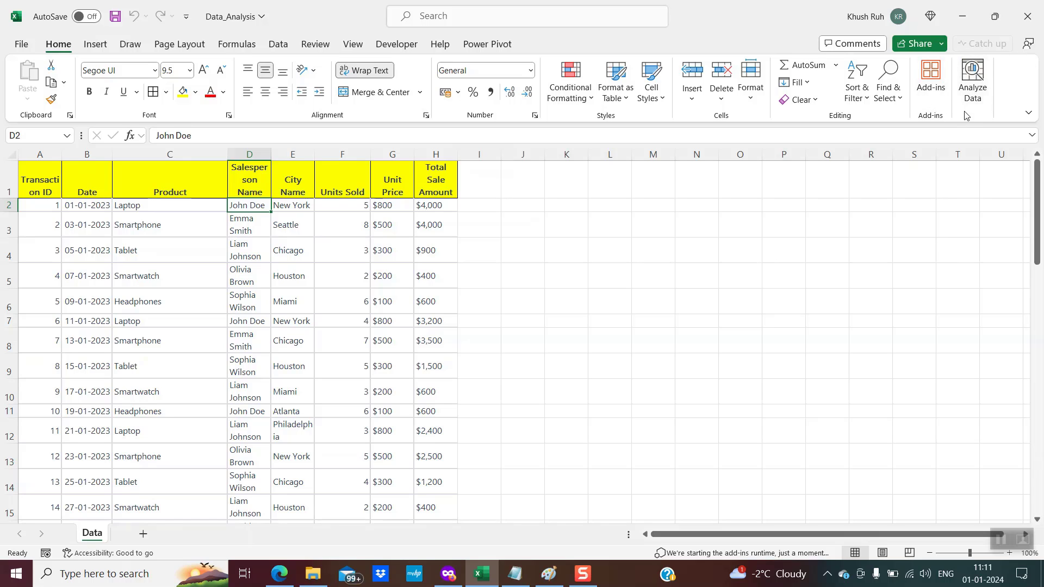
Run Analyze Data on the sales table and insert the suggested PivotTable of 'Units Sold' by 'Salesperson Name' and 'Product'
click(976, 84)
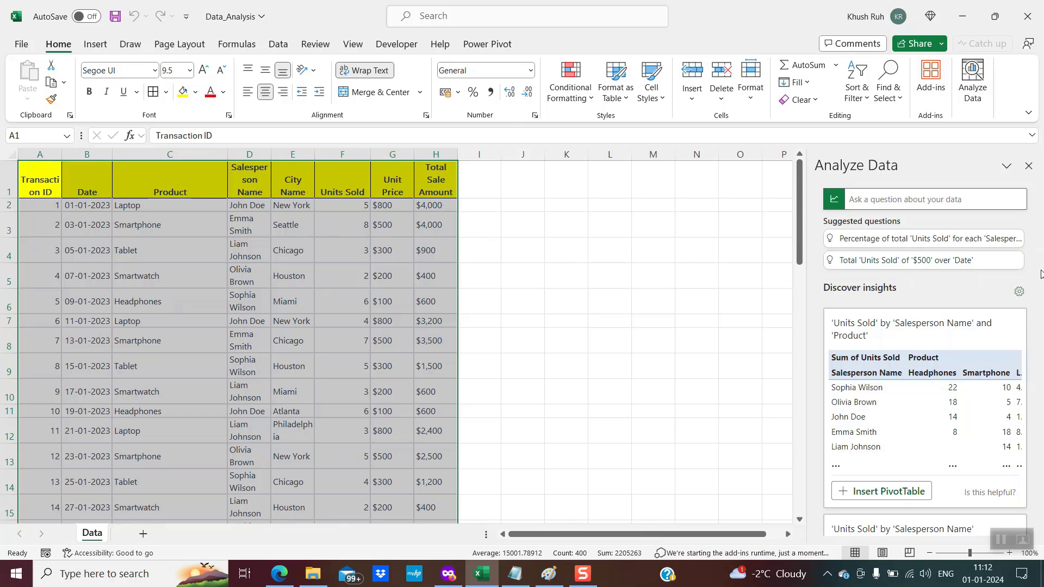
drag(1032, 262, 1033, 237)
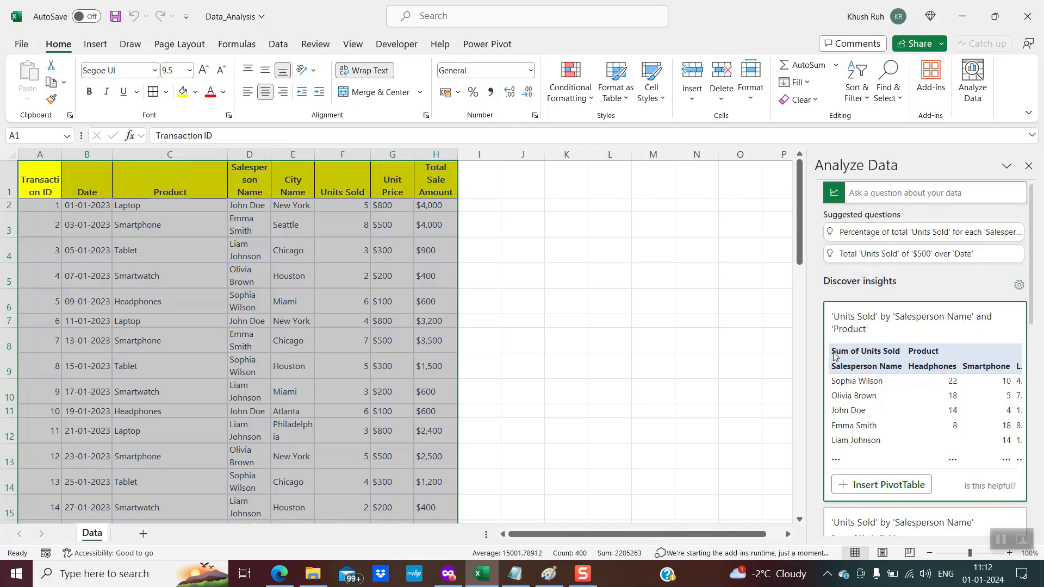
click(869, 486)
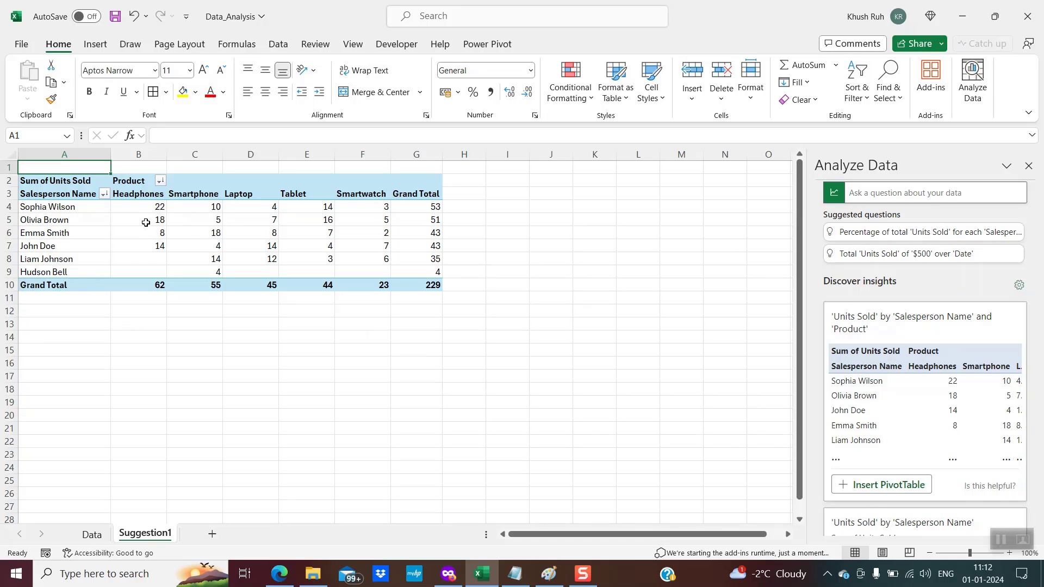
mouse_move(145, 223)
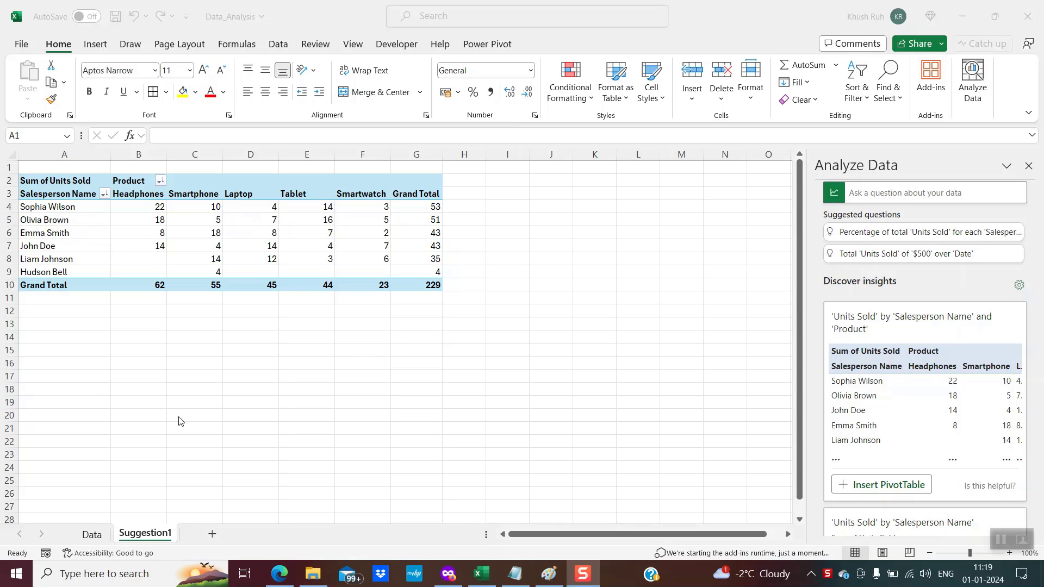
Return to the Data sheet and review the suggested insights, expanding the list to show all results
click(94, 535)
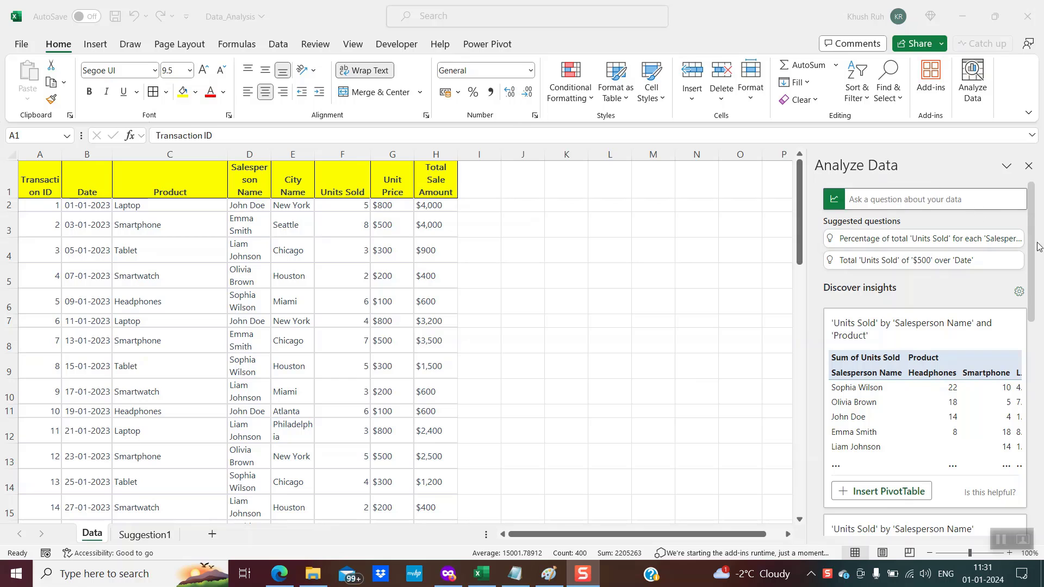
drag(1033, 241, 1032, 324)
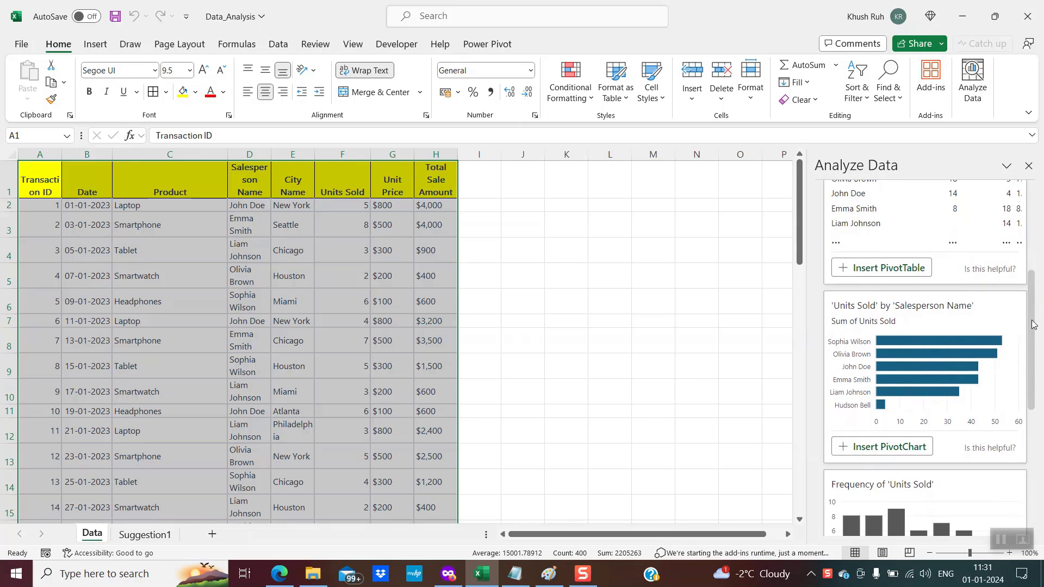
drag(1033, 324, 1034, 342)
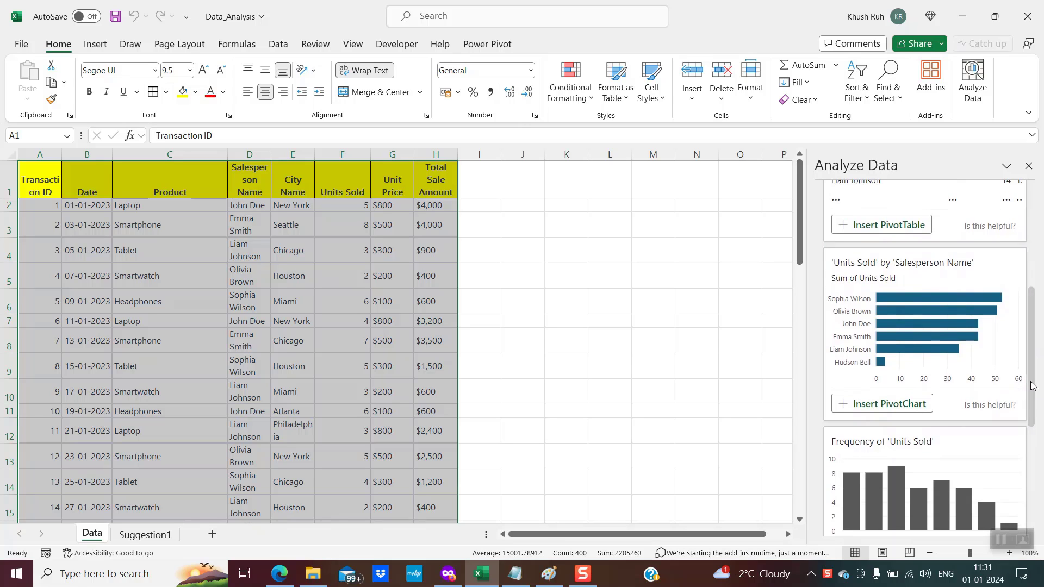
drag(1033, 375, 1033, 414)
scroll(1033, 414, down, 5)
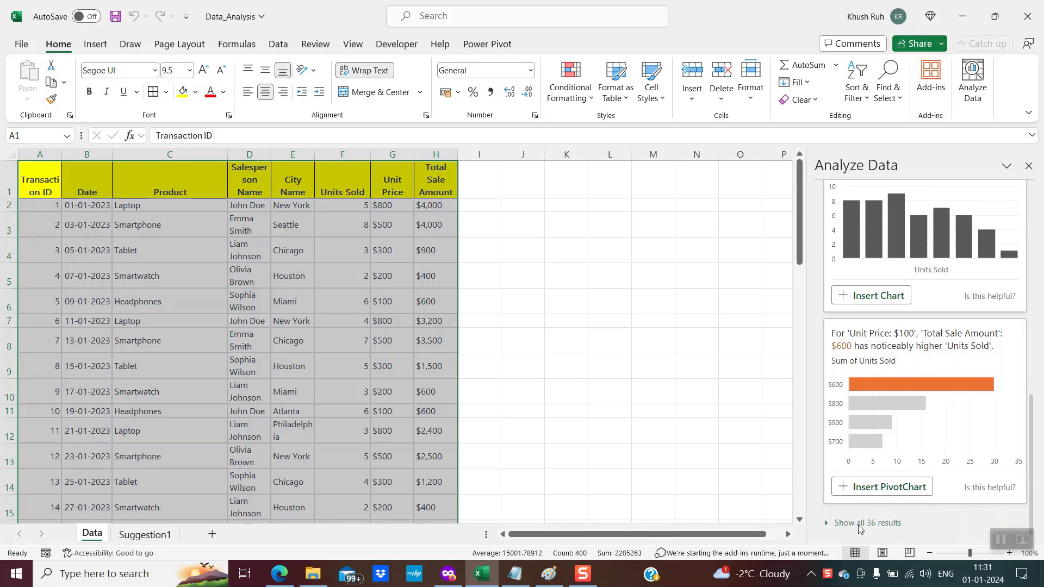
click(825, 524)
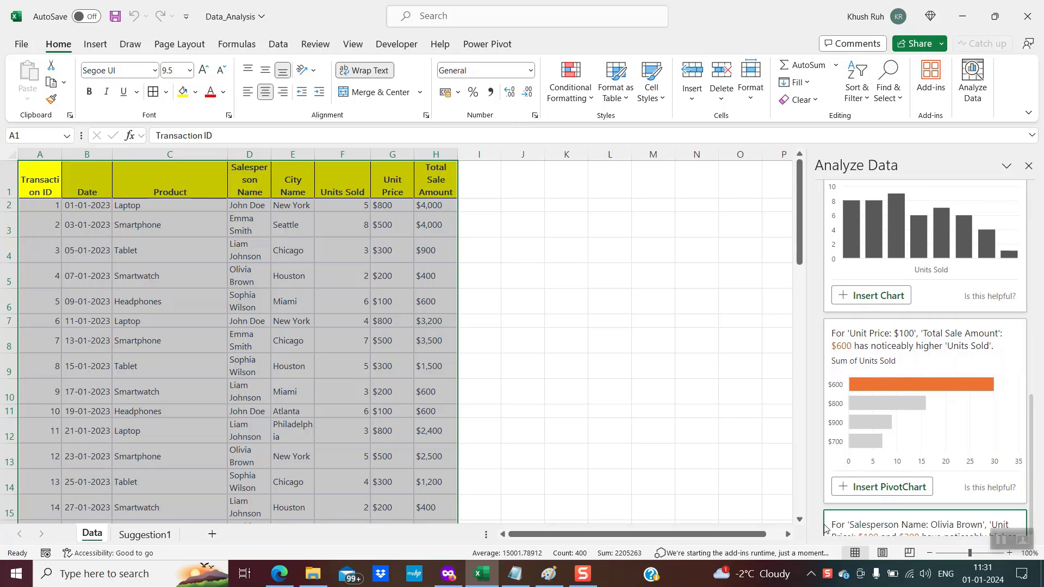
scroll(1035, 453, down, 5)
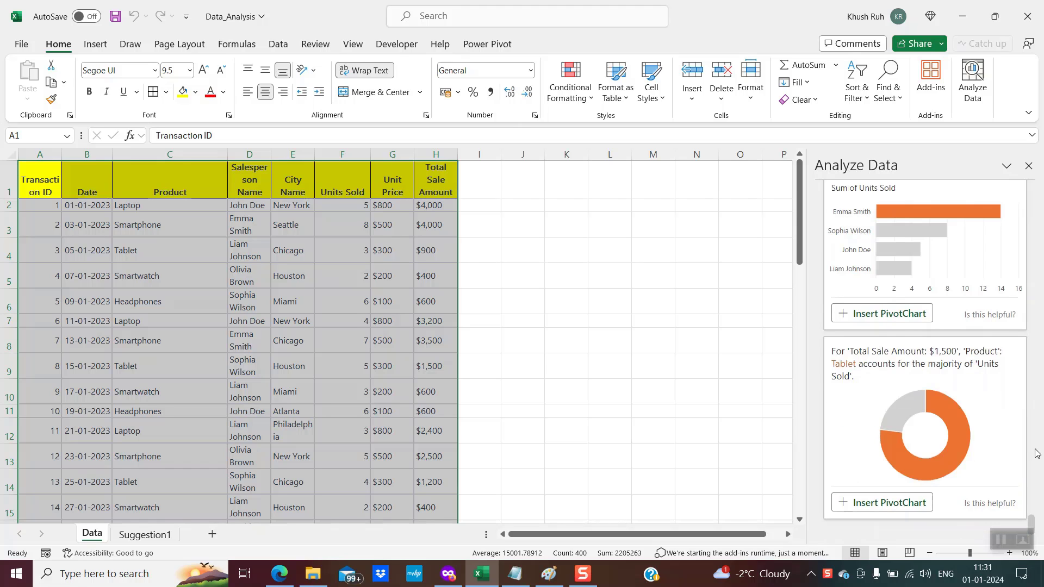
drag(1031, 524, 1032, 208)
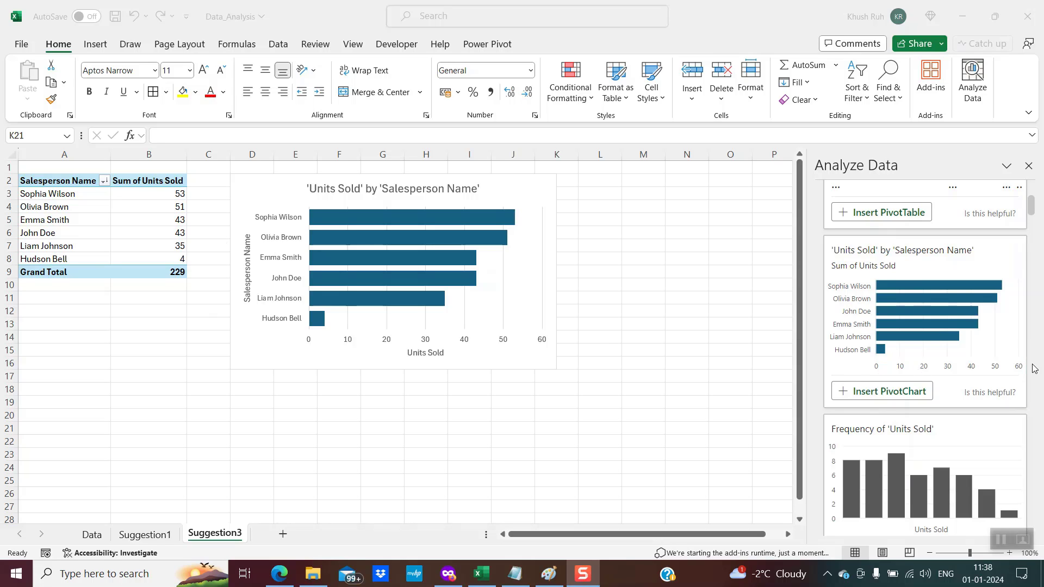
drag(1030, 212, 1030, 187)
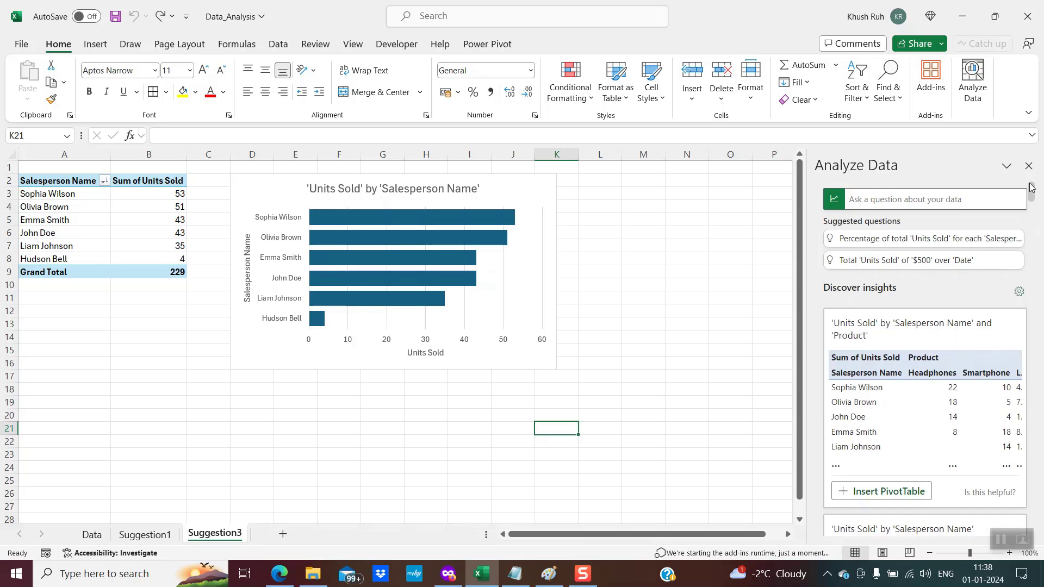
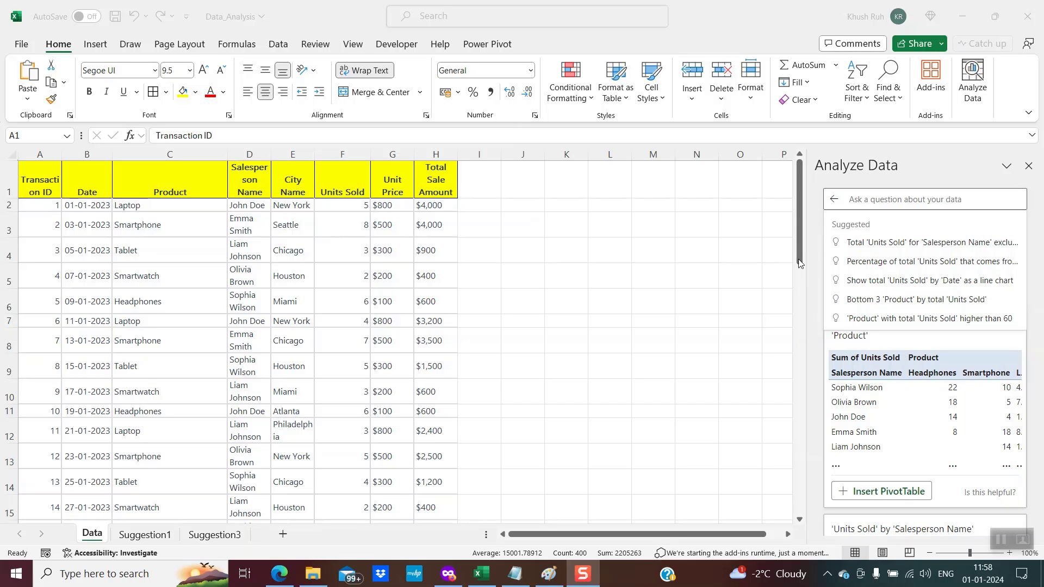
Ask Analyze Data the question "'Units Sold' by Product and 'Salesperson Name" for the Data sheet
click(862, 200)
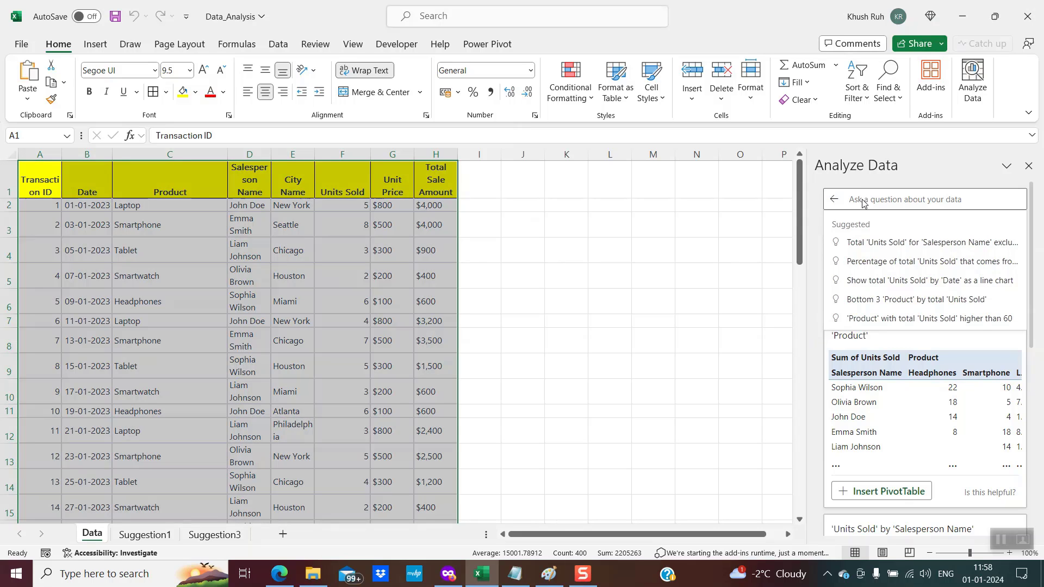
key(ctrl+v)
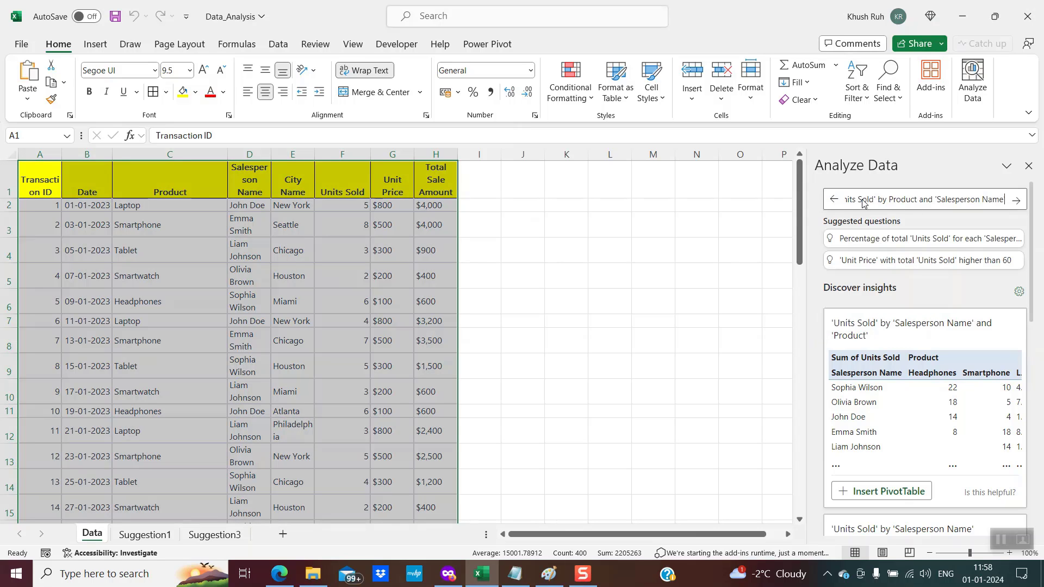
key(Home)
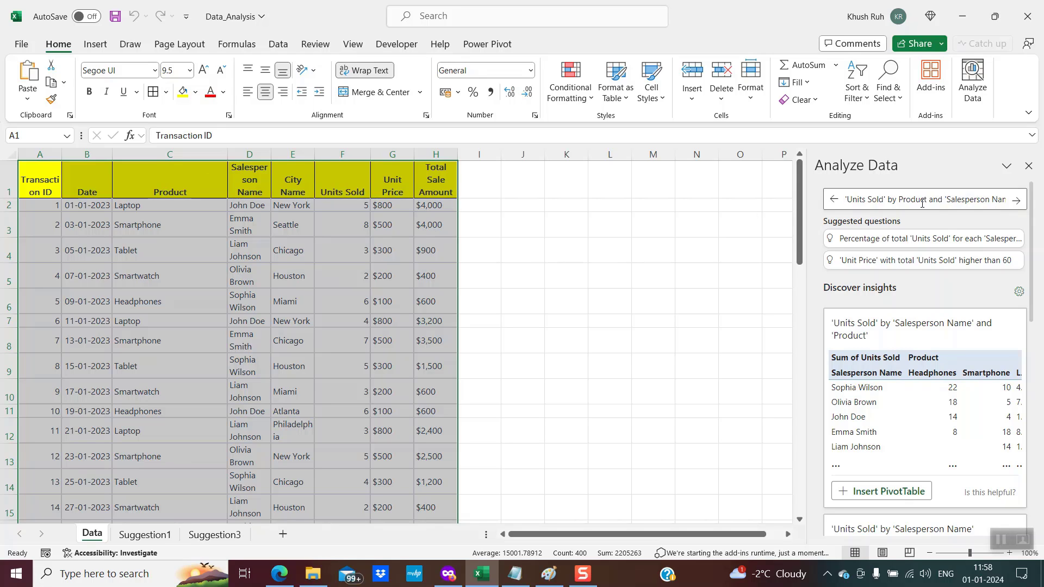
click(1015, 200)
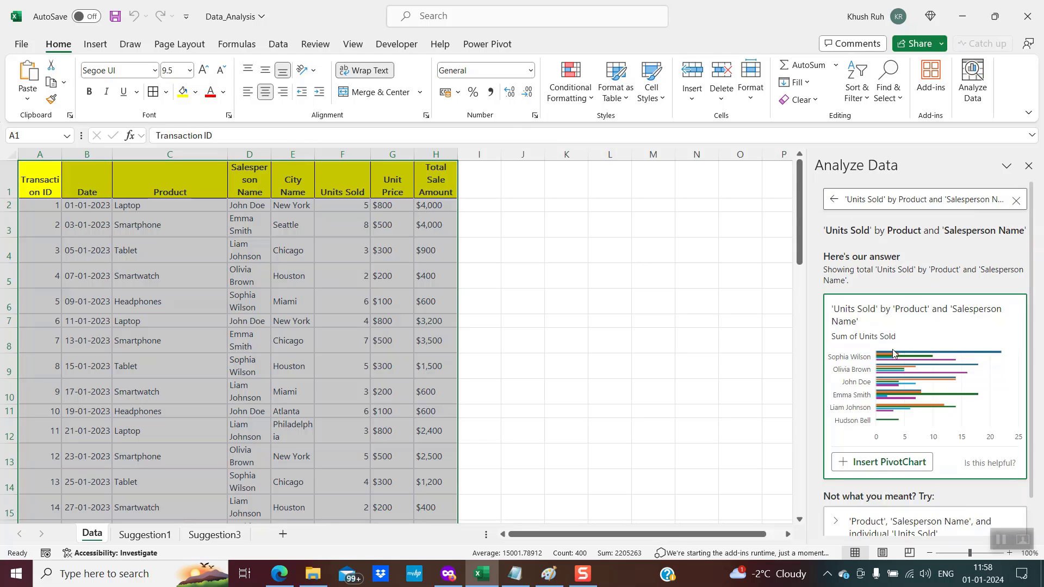
Insert the answer's PivotChart of units sold by product and salesperson, and move the chart below its PivotTable
click(874, 466)
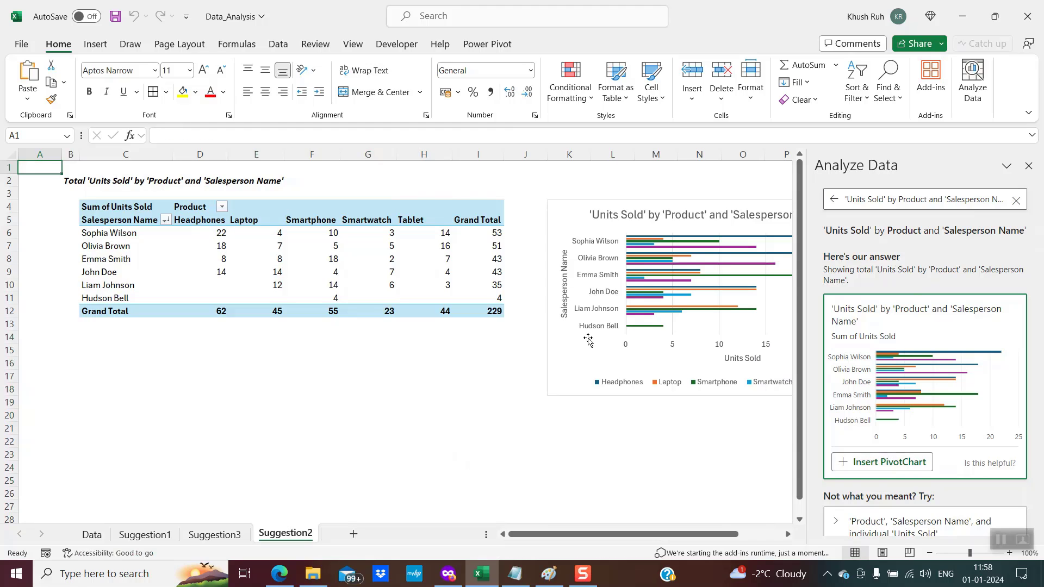
click(580, 214)
drag(580, 213, 217, 355)
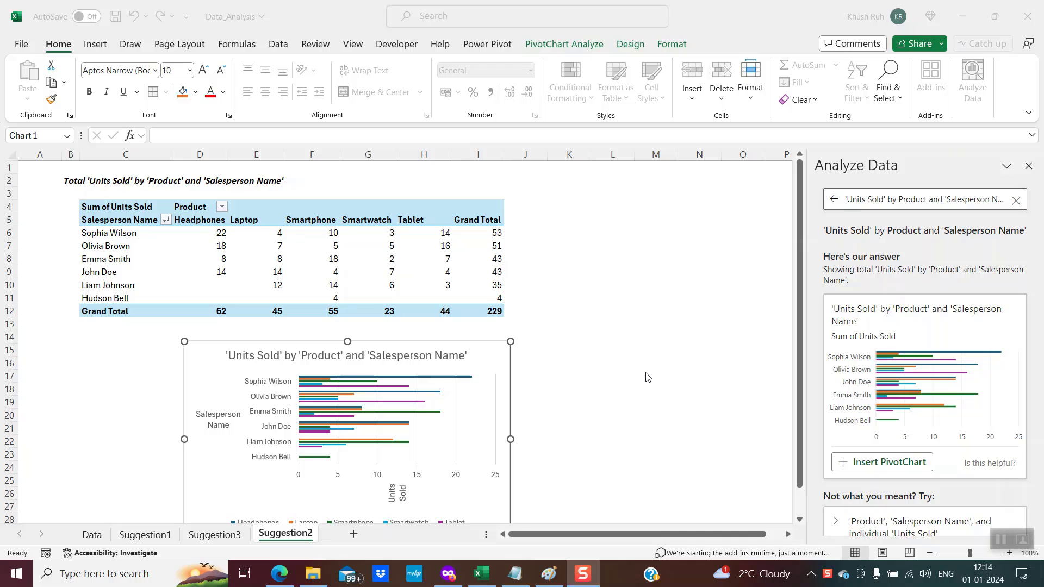
Return to the Data sheet and change the Analyze Data question to "'Units Sold' by Product and Month", submitting it
click(93, 535)
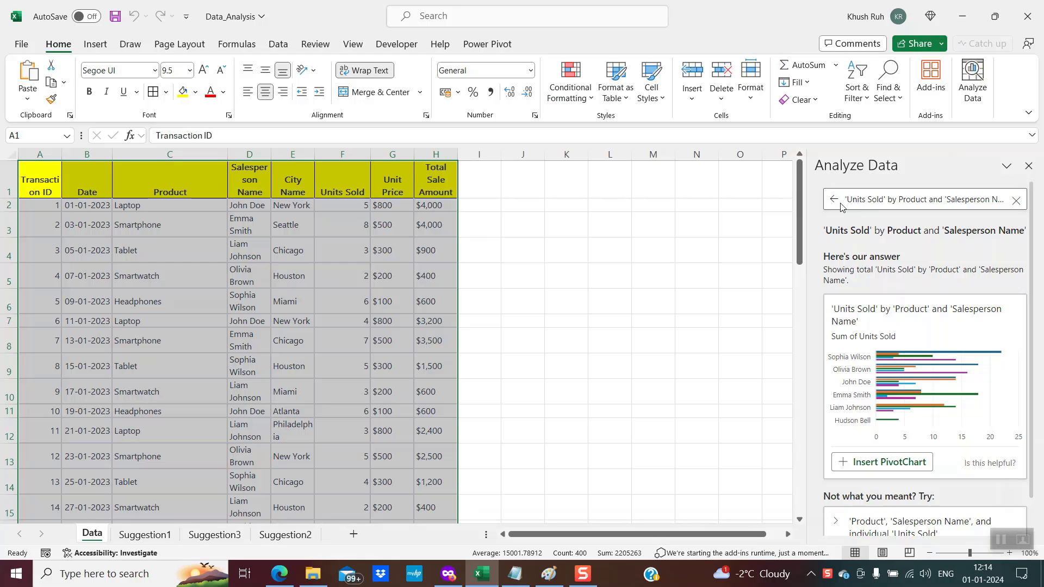
click(945, 200)
key(shift+End)
text(Mo)
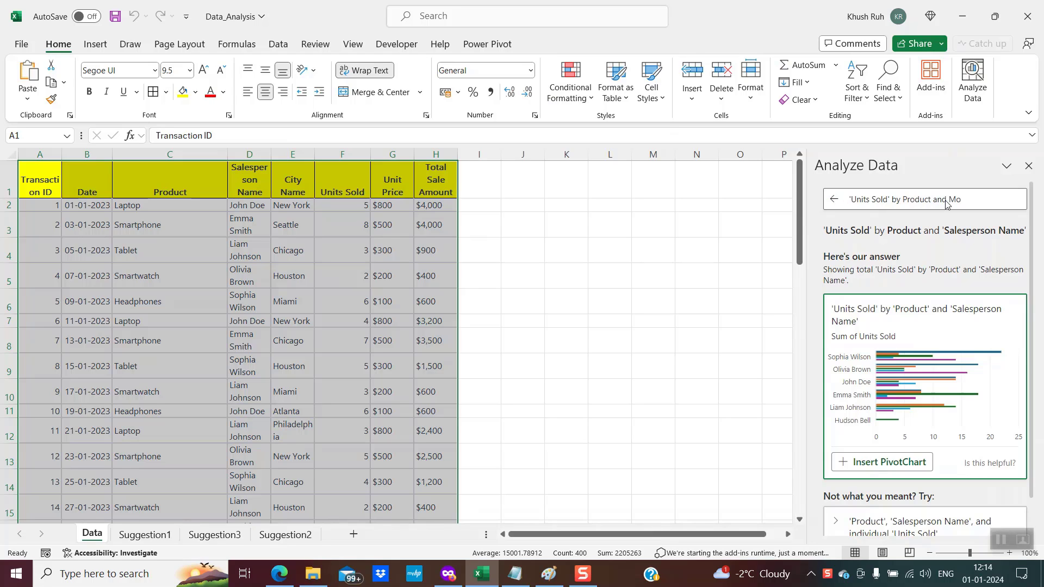
click(969, 200)
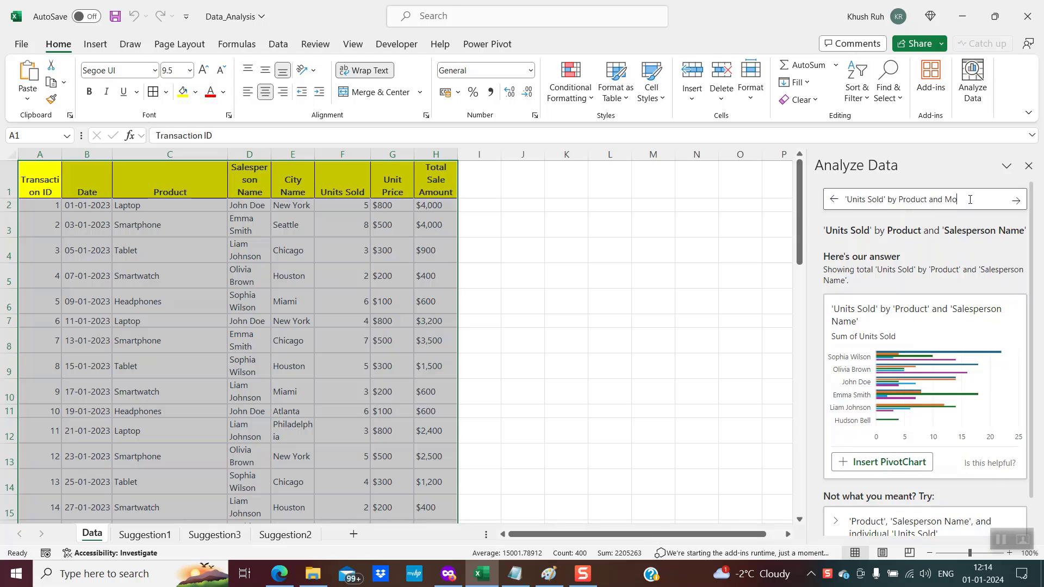
text(nth)
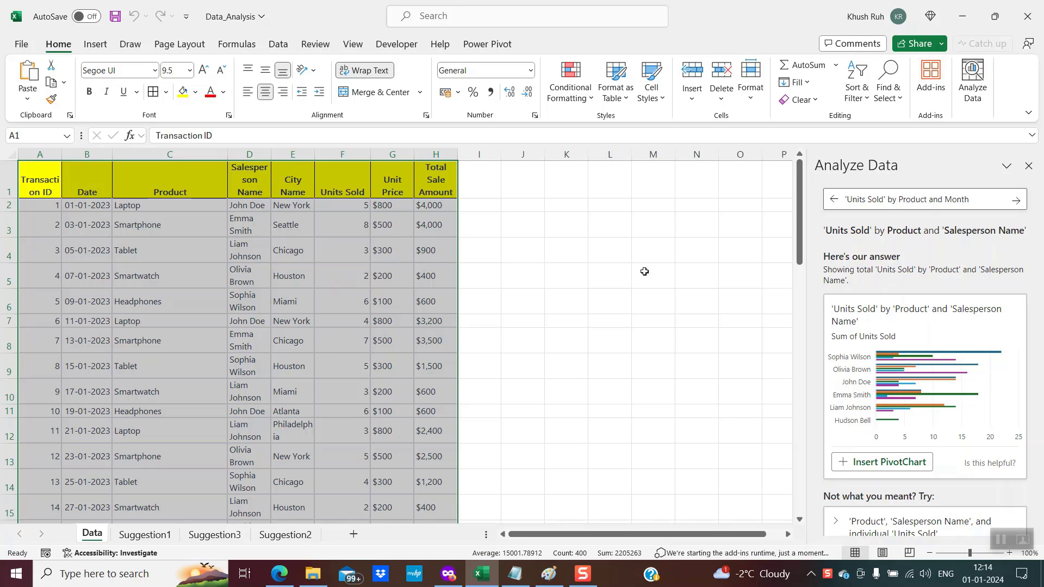
click(1014, 201)
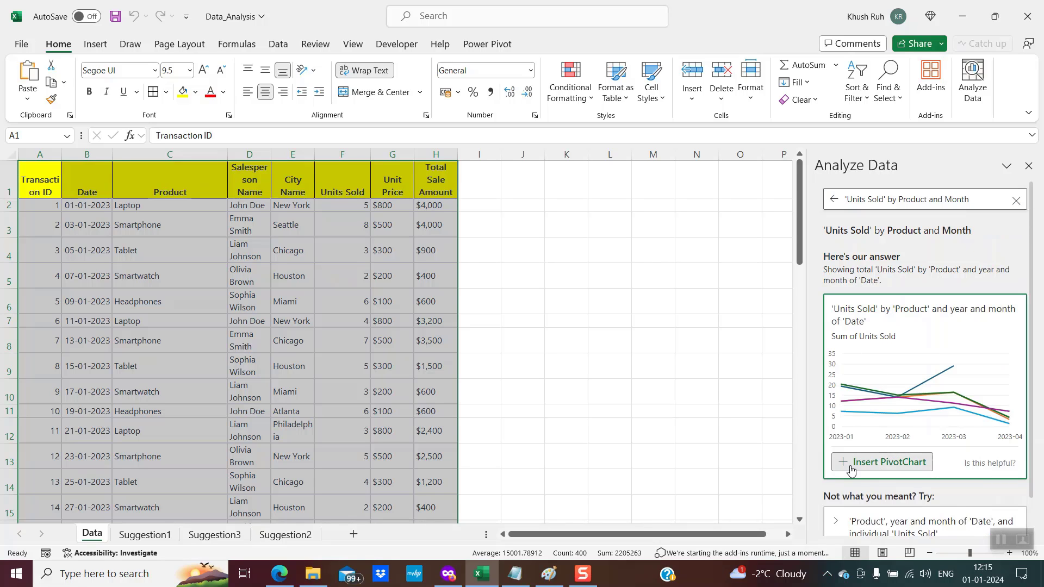
Insert the PivotChart of units sold by product and month, and place the chart beneath its PivotTable
click(875, 468)
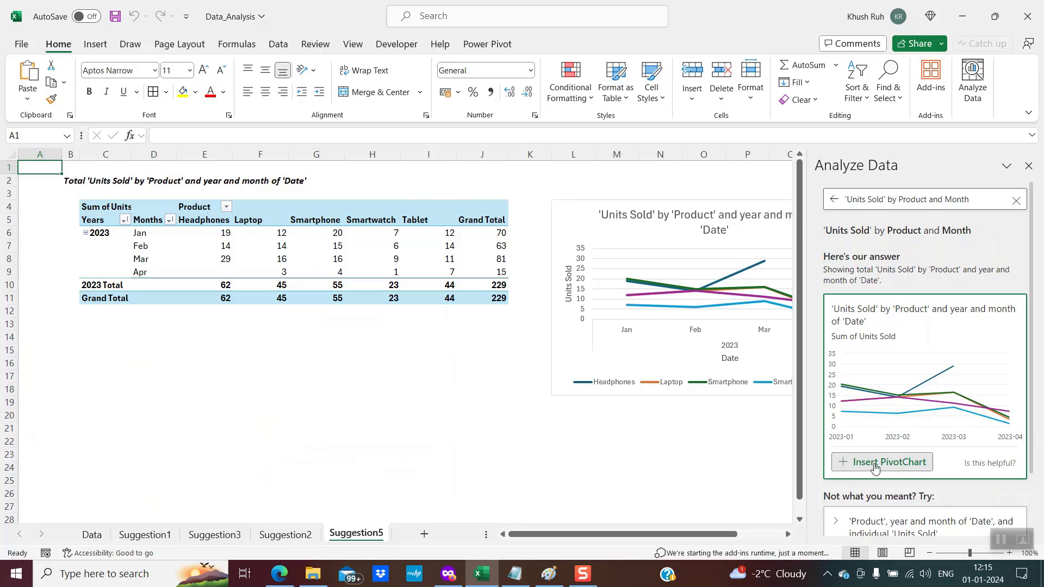
click(577, 215)
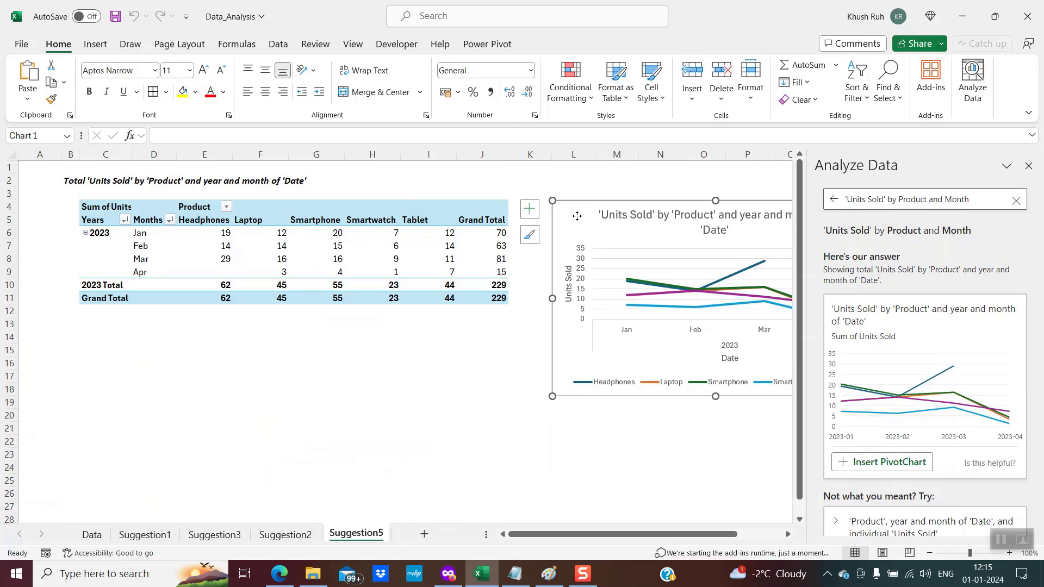
drag(577, 216, 205, 343)
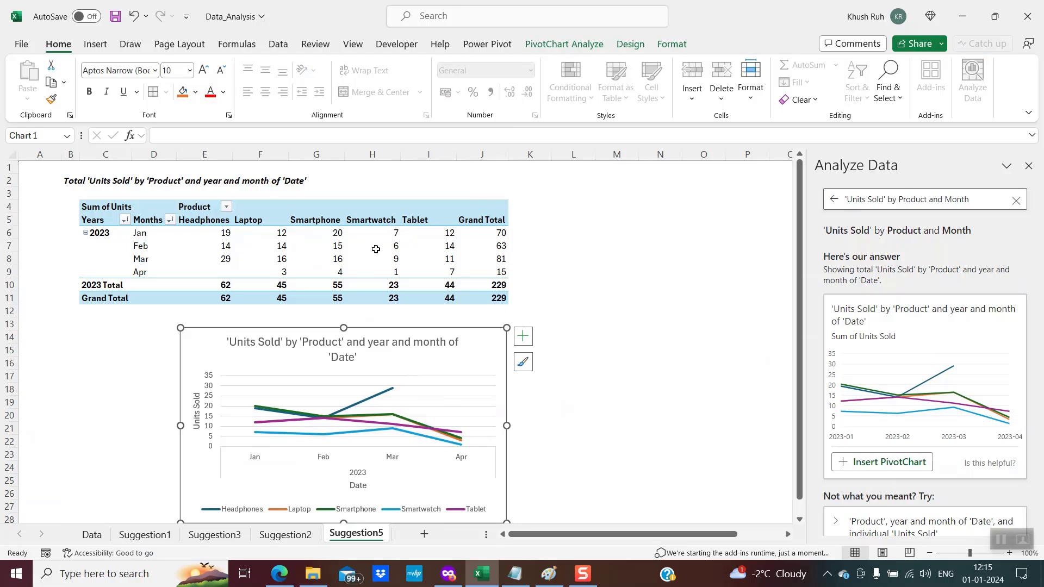
mouse_move(383, 248)
Change the monthly units sold PivotChart from a line chart to a Clustered Column chart
click(271, 389)
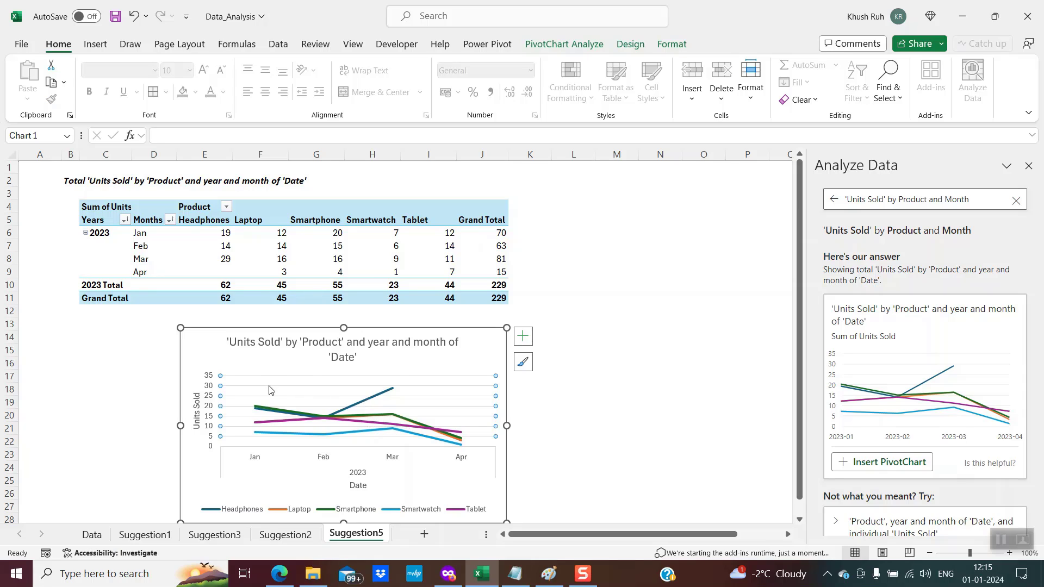
right_click(271, 389)
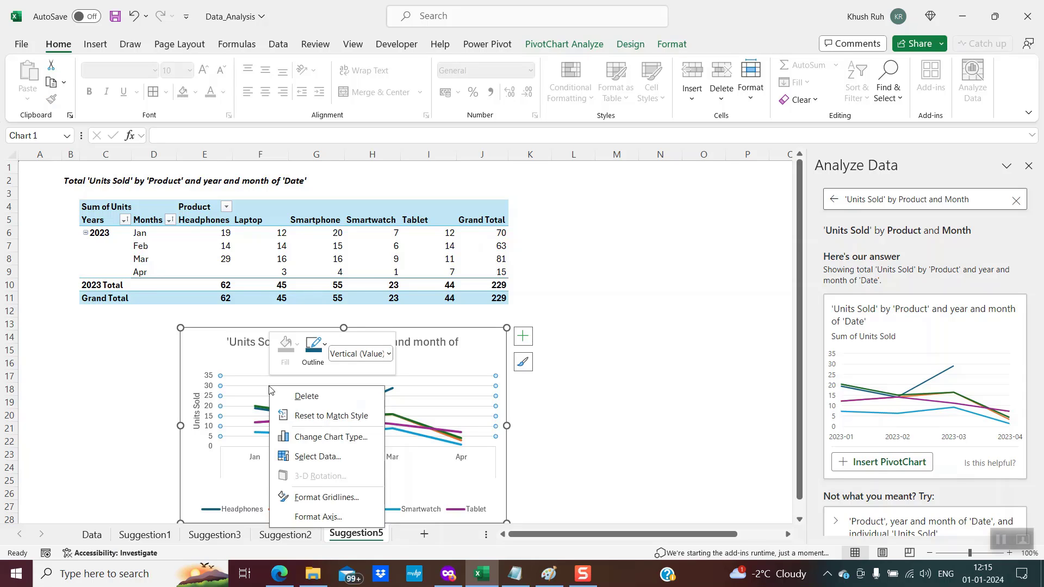
click(324, 439)
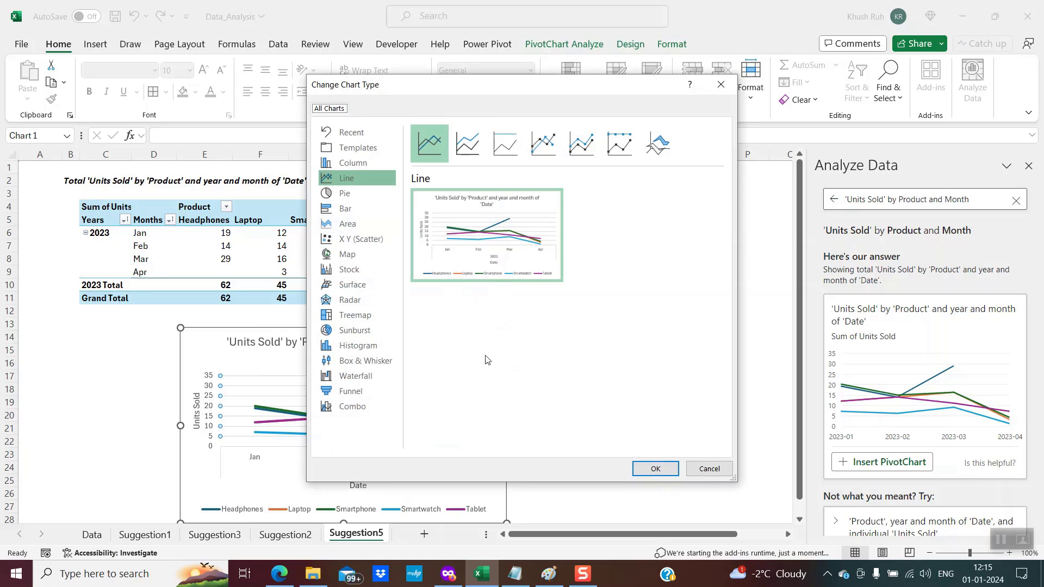
click(363, 163)
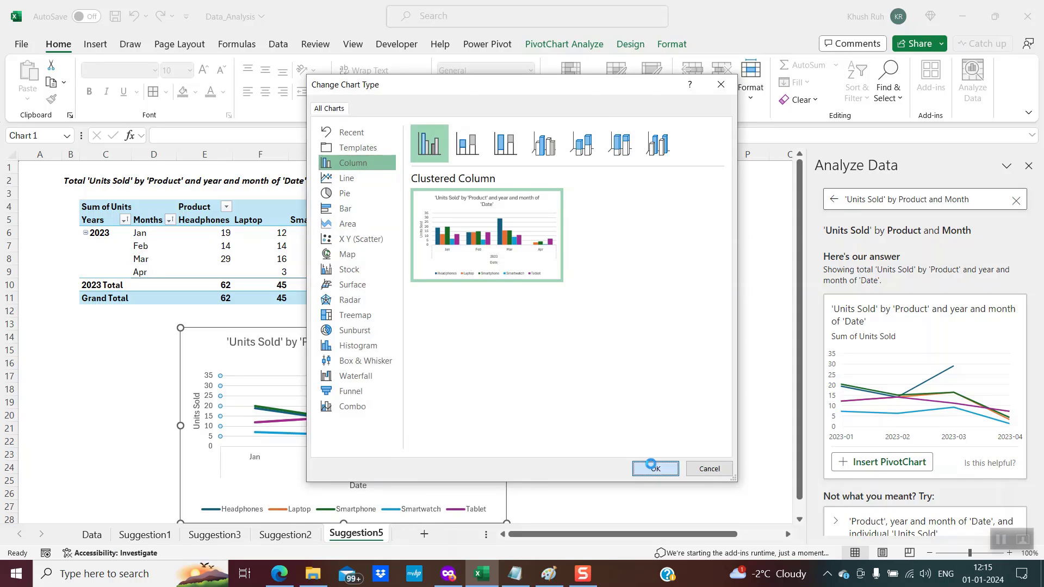
click(649, 468)
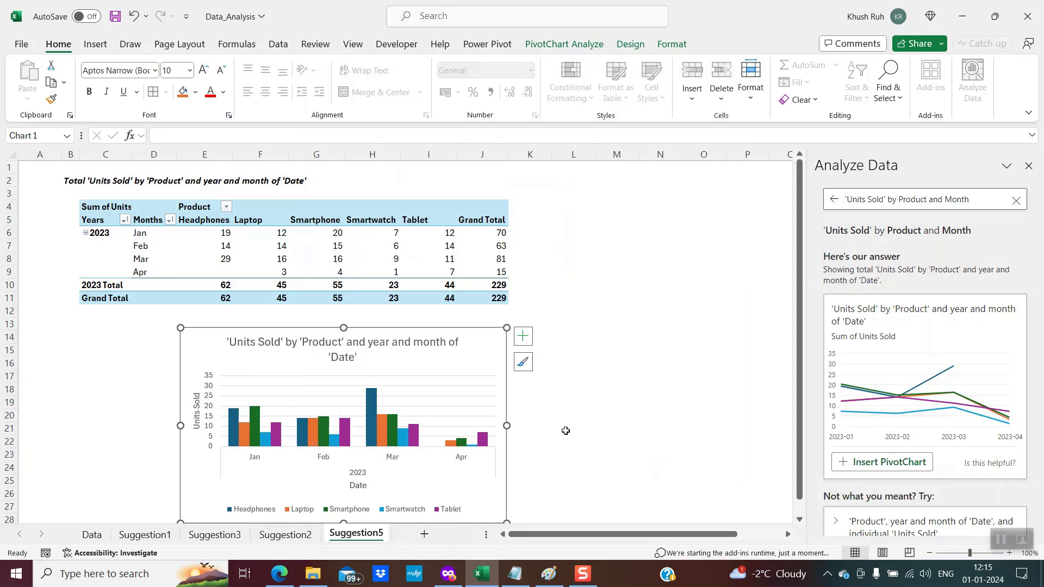